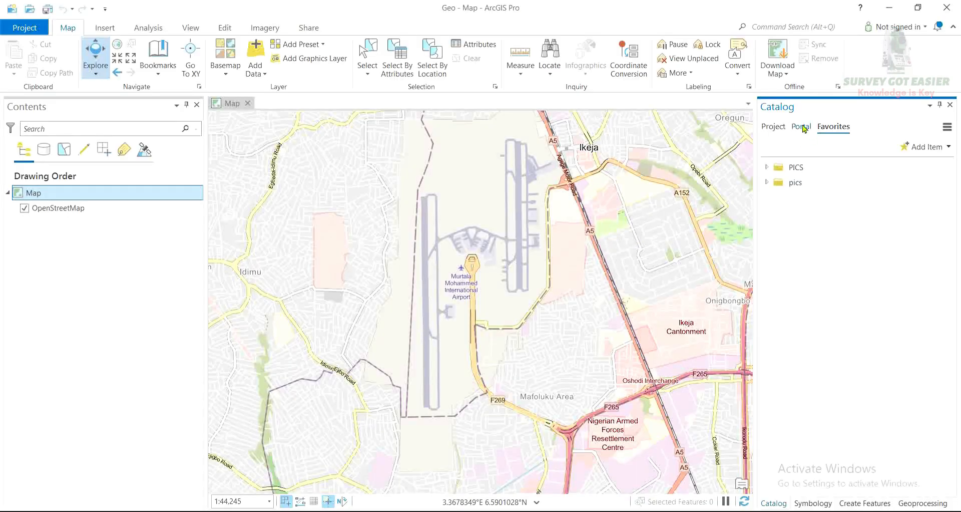
Add TWO.png from the PICS favorites folder to the map and zoom to the layer's extent.
left_click(766, 168)
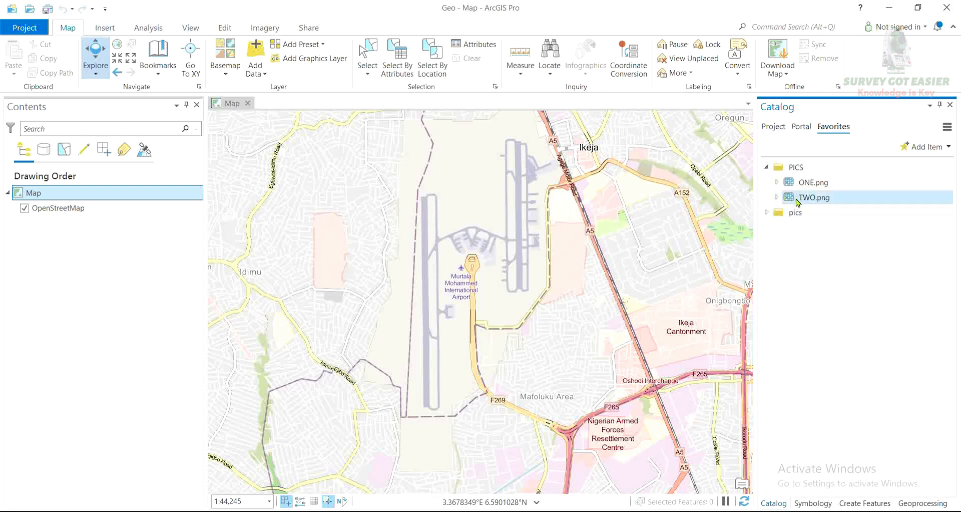
left_click_drag(797, 202, 686, 225)
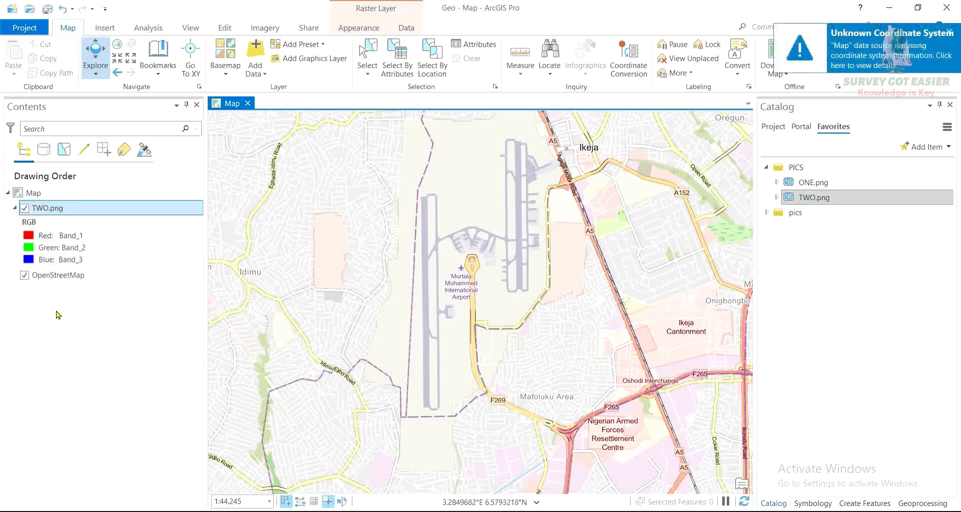
right_click(82, 210)
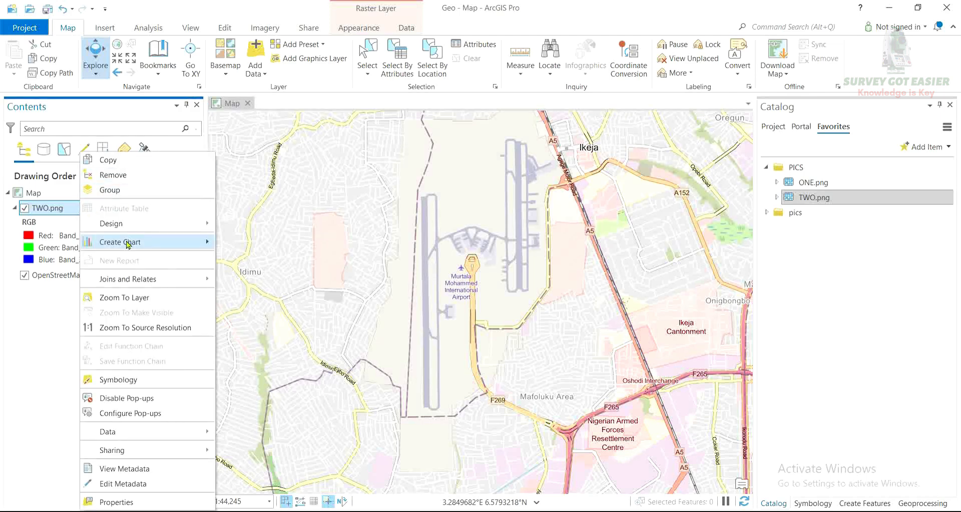
left_click(127, 299)
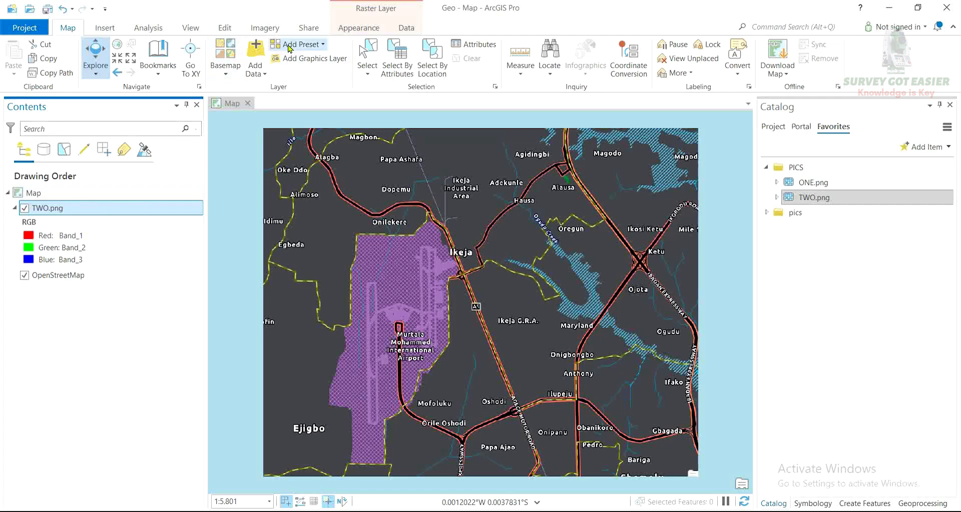
Start a georeferencing session for the TWO.png layer and fit the image to the current display.
left_click(265, 30)
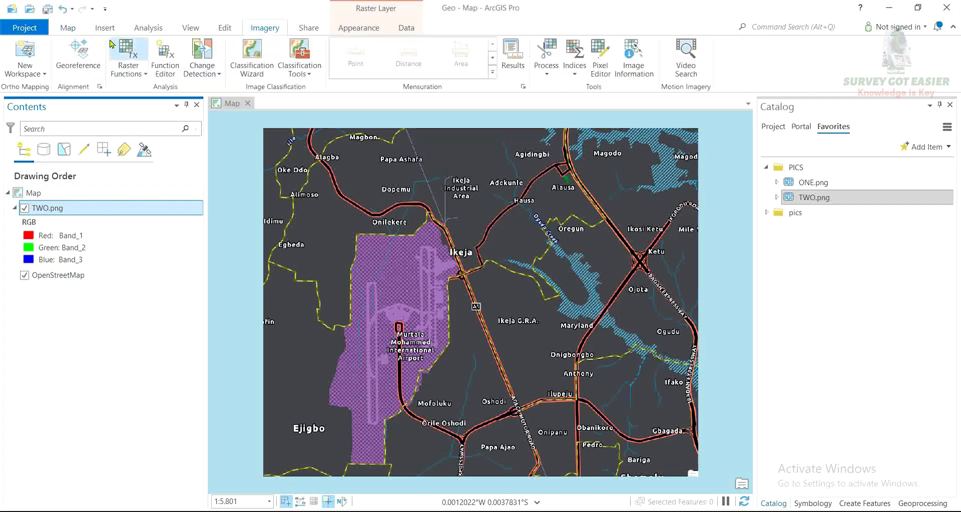
left_click(78, 57)
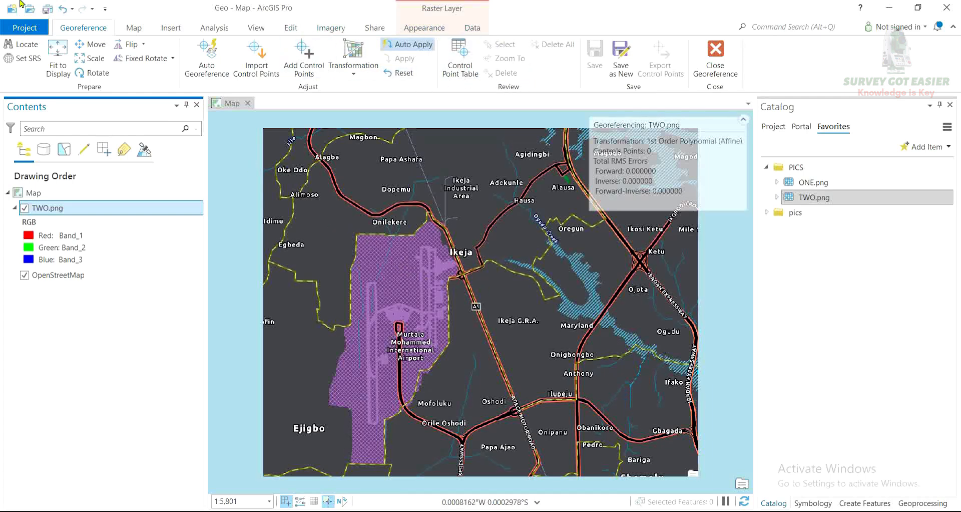
left_click(56, 64)
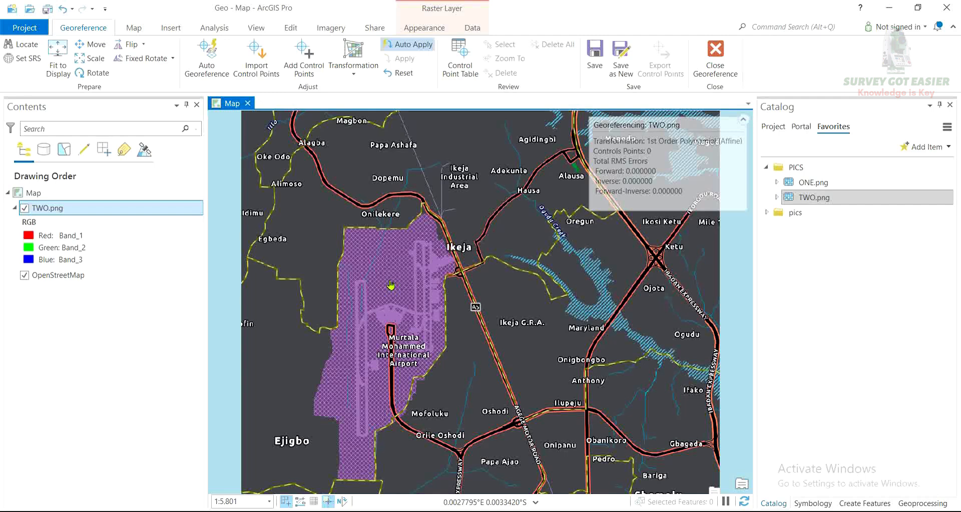
scroll(391, 285, "down", 3)
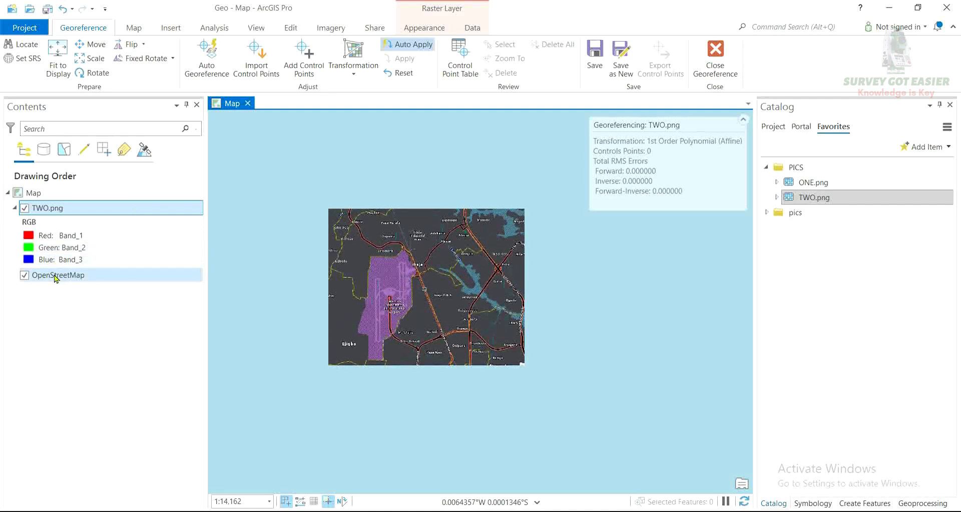
Zoom to the OpenStreetMap layer's extent and set OpenStreetMap as the basemap.
right_click(56, 276)
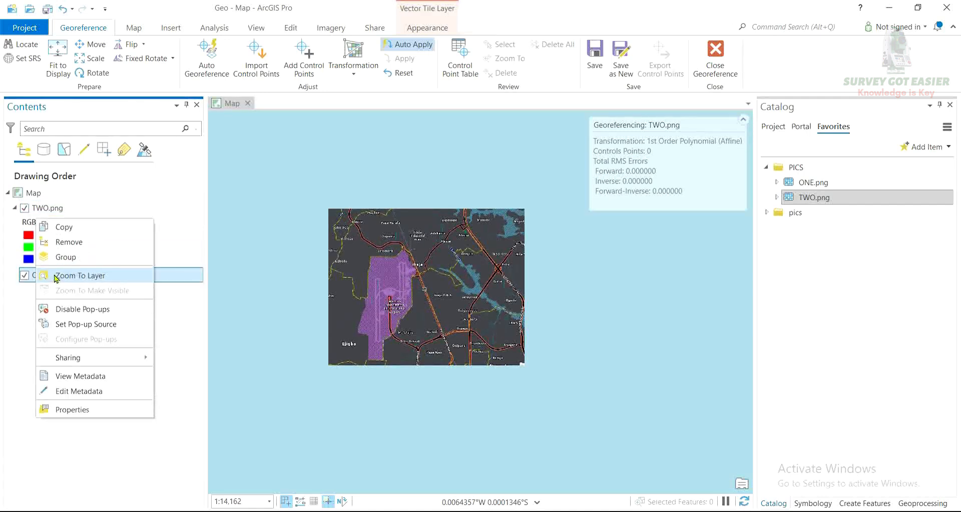
left_click(83, 274)
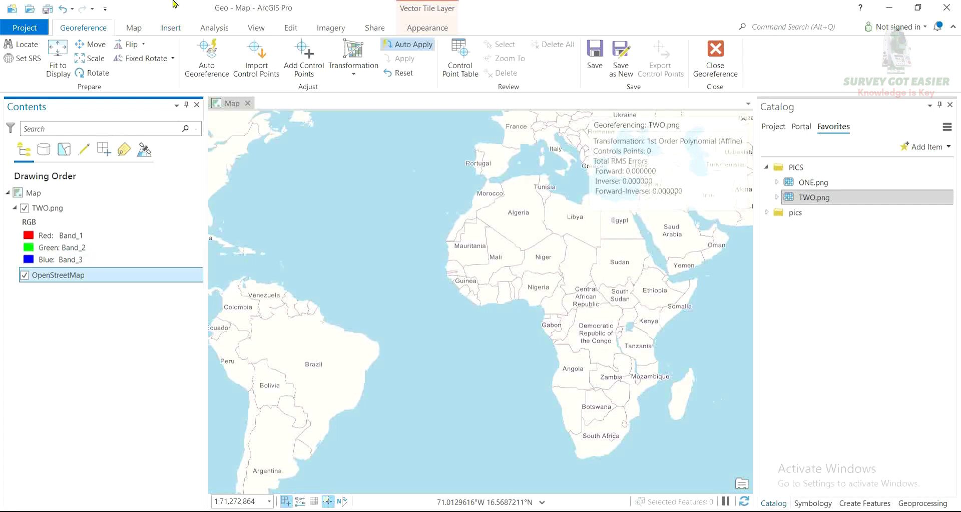
left_click(134, 28)
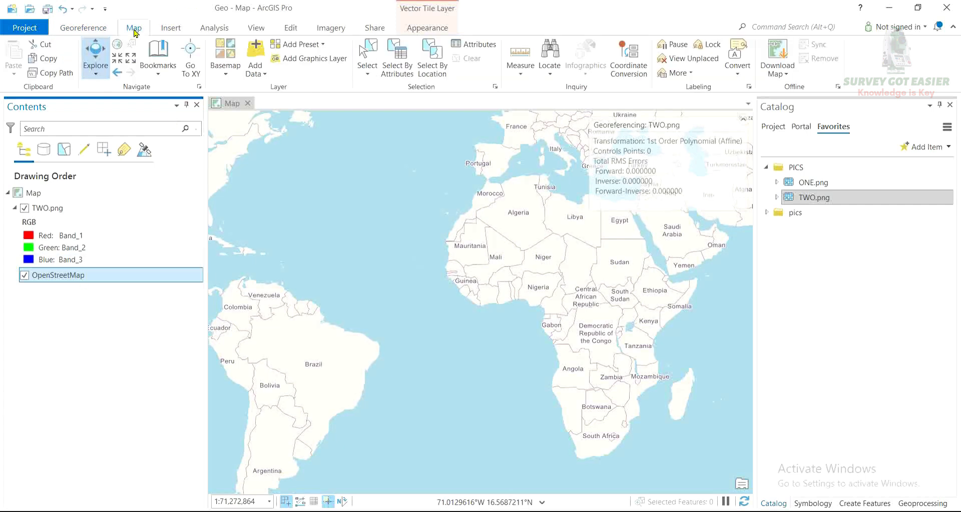
left_click(227, 75)
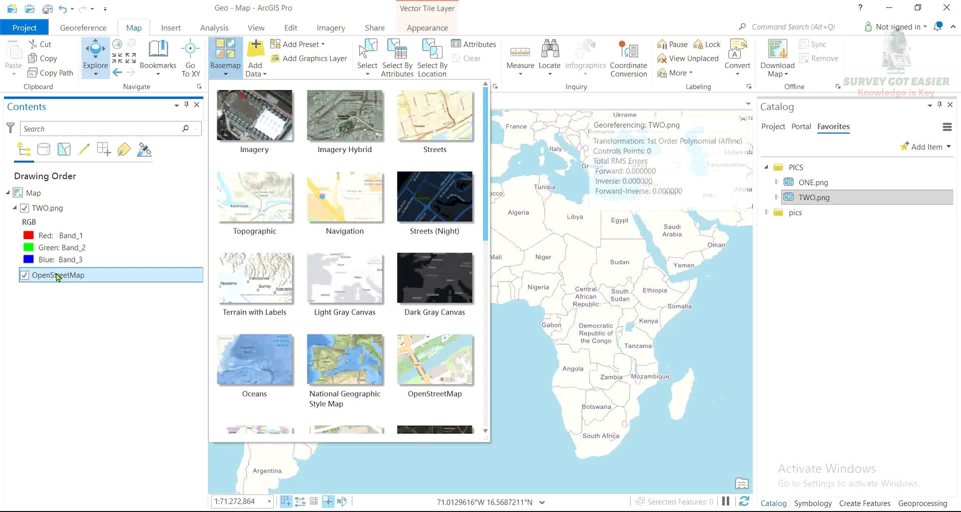
left_click(443, 365)
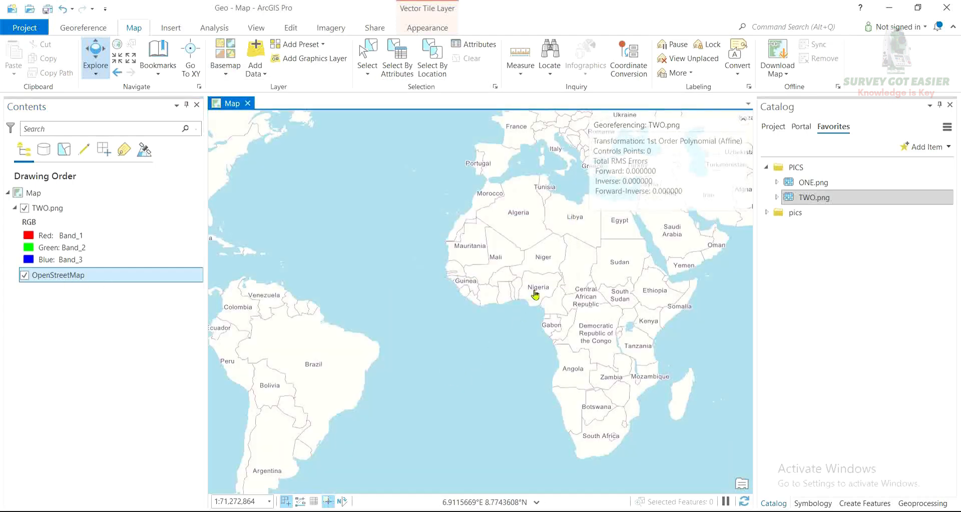
Fit TWO.png to the display over the Murtala Mohammed International Airport area at Ikeja, Nigeria, on the basemap.
scroll(520, 294, "up", 1)
scroll(520, 294, "up", 2)
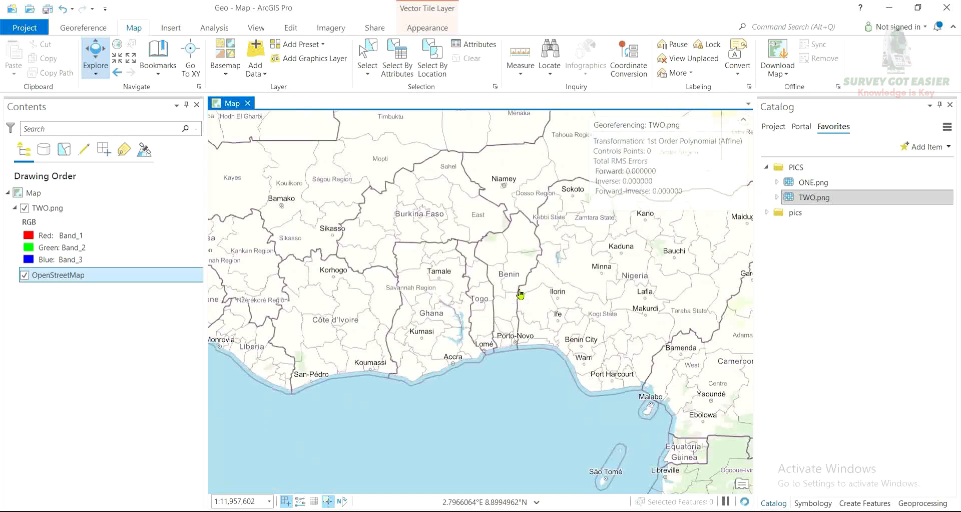
scroll(575, 311, "up", 4)
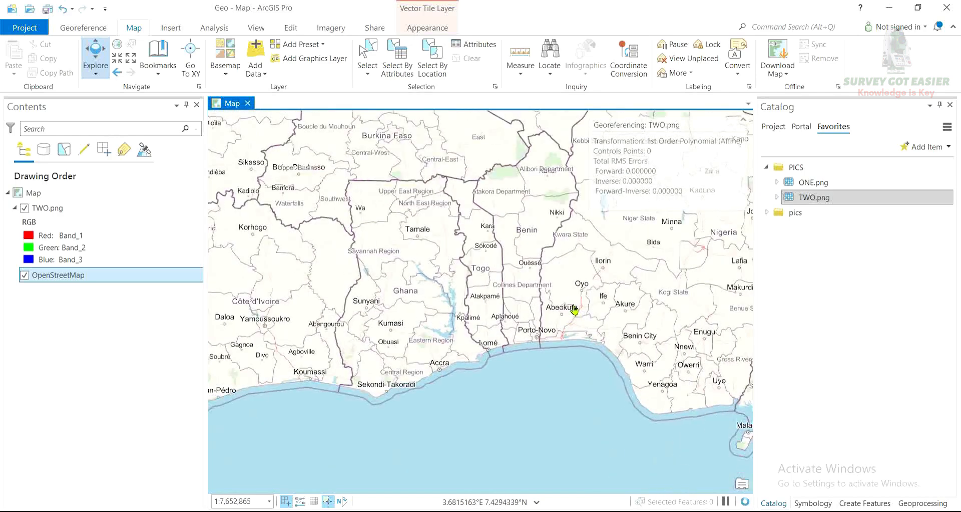
scroll(561, 338, "up", 4)
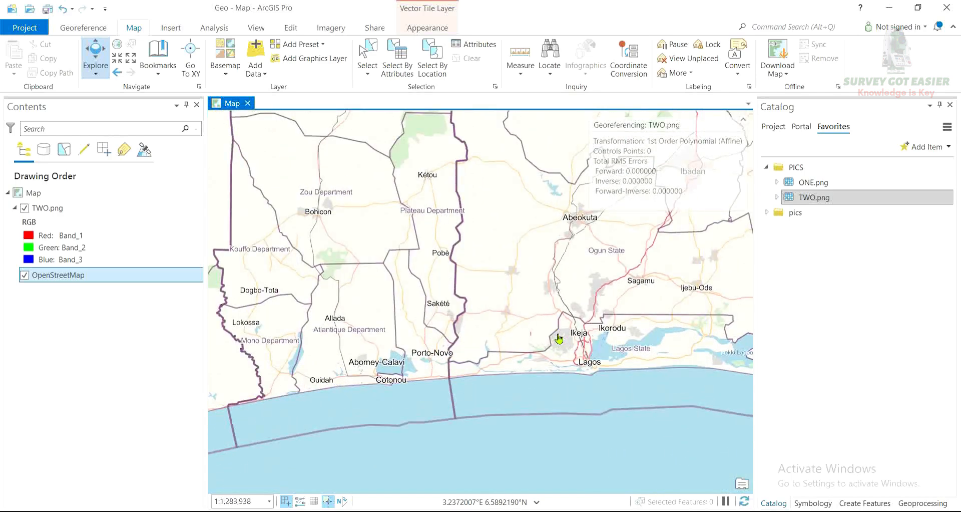
scroll(625, 356, "up", 3)
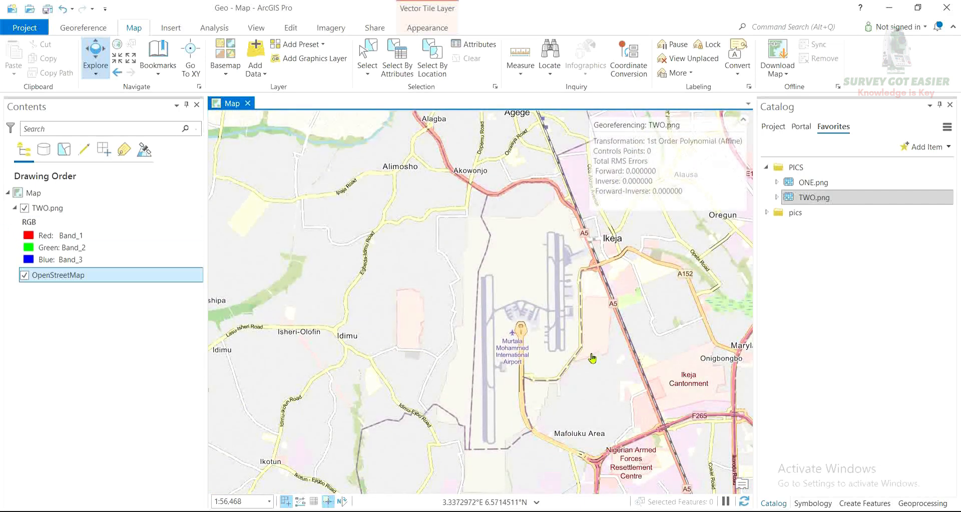
left_click_drag(592, 357, 525, 354)
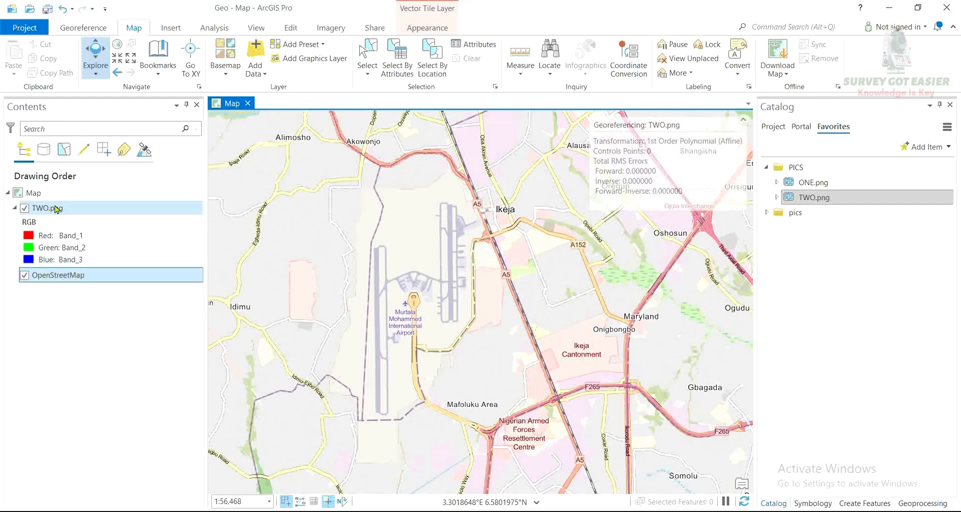
left_click(57, 208)
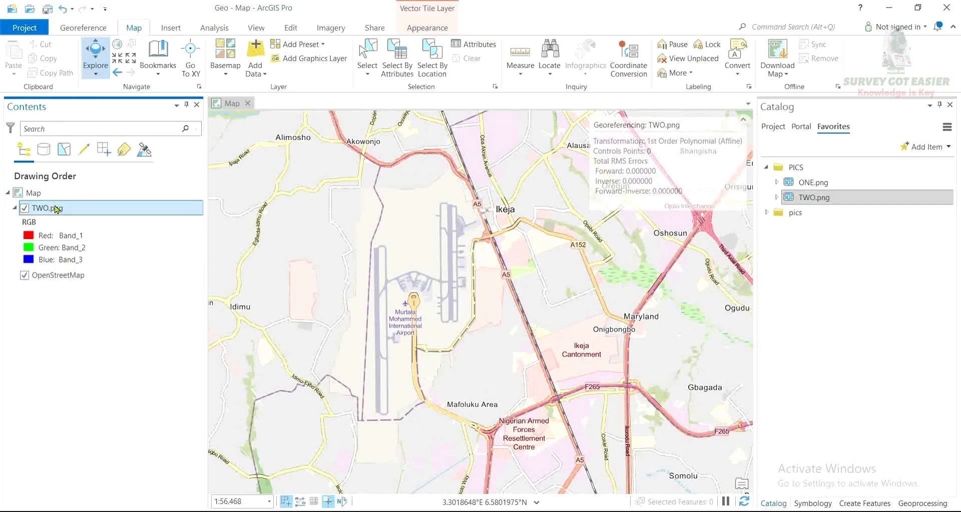
left_click(91, 30)
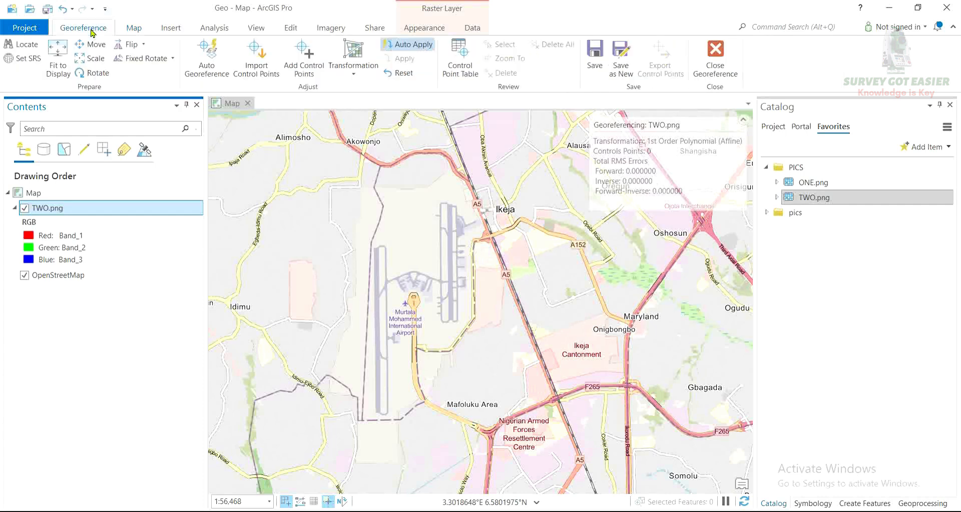
left_click(57, 70)
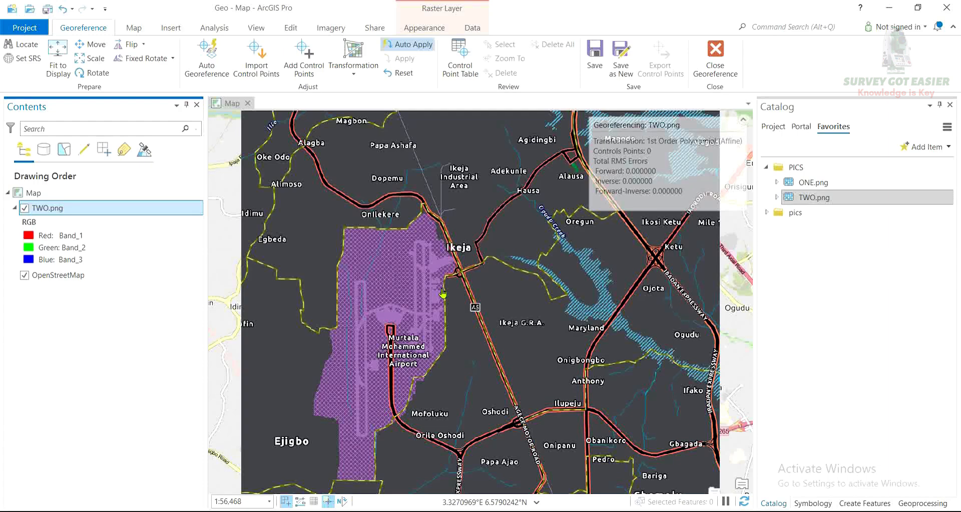
Move TWO.png northwest of Ikeja so that it clears the airport on the basemap.
scroll(443, 293, "down", 3)
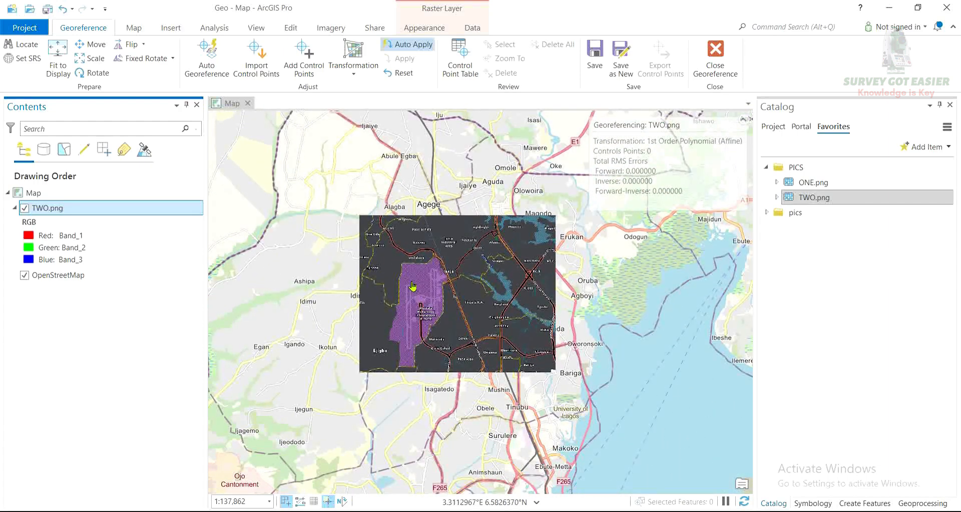
scroll(412, 285, "up", 3)
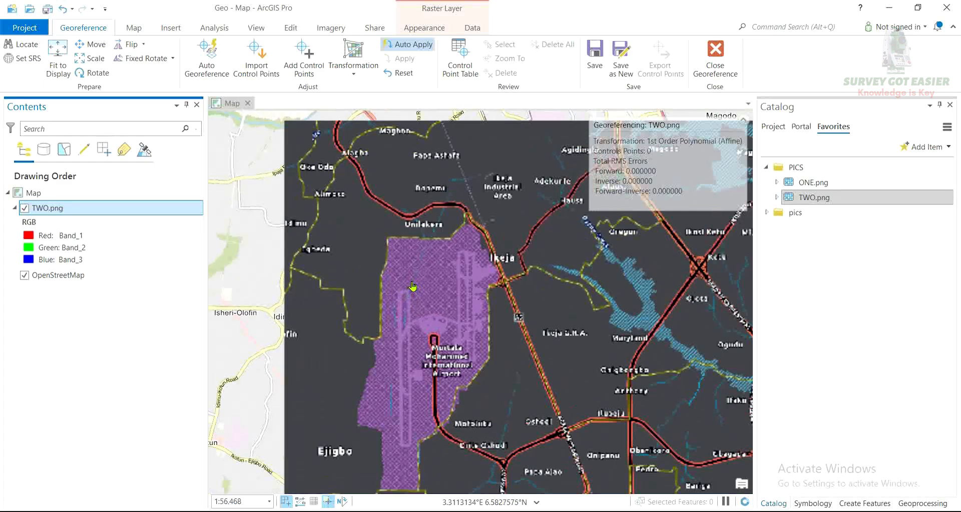
scroll(424, 271, "down", 3)
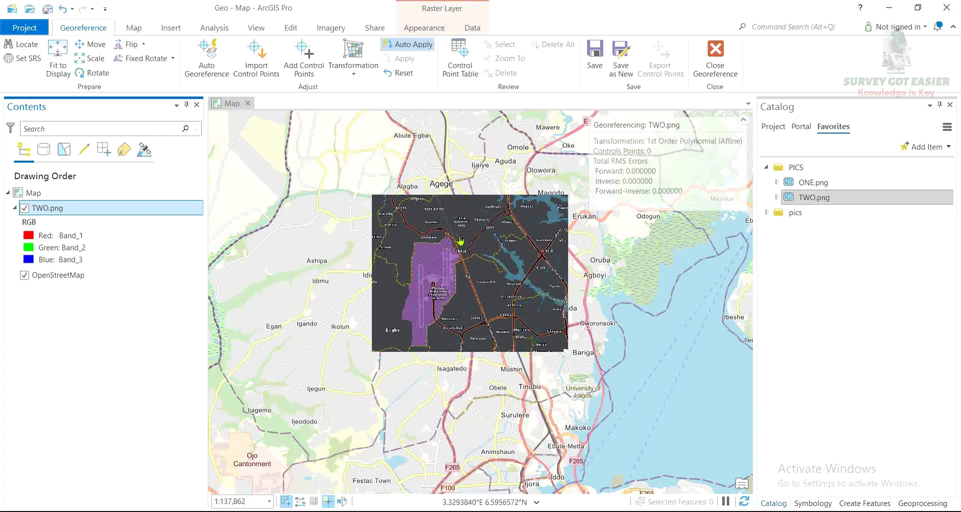
scroll(463, 238, "down", 2)
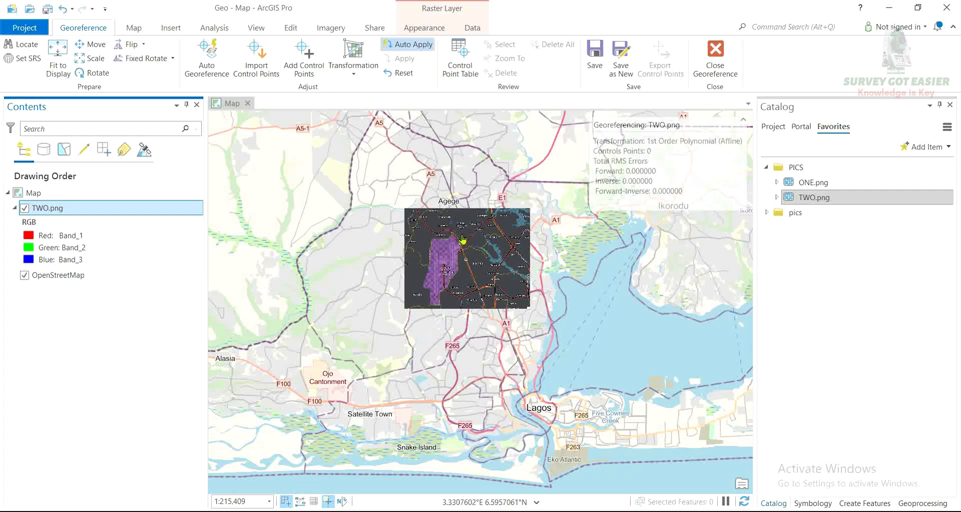
left_click(91, 45)
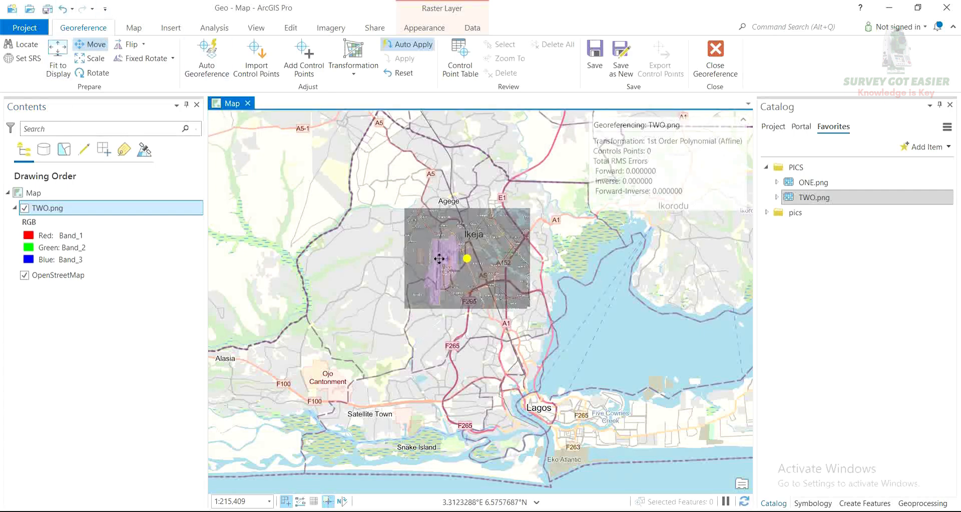
left_click_drag(439, 258, 333, 199)
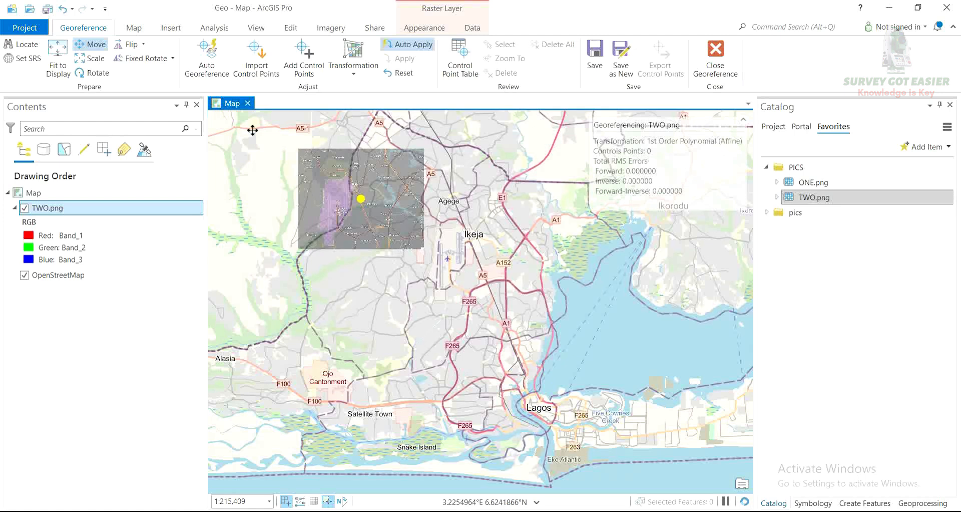
Scale TWO.png down to about two thirds of its size and move it just west of the airport.
left_click(96, 58)
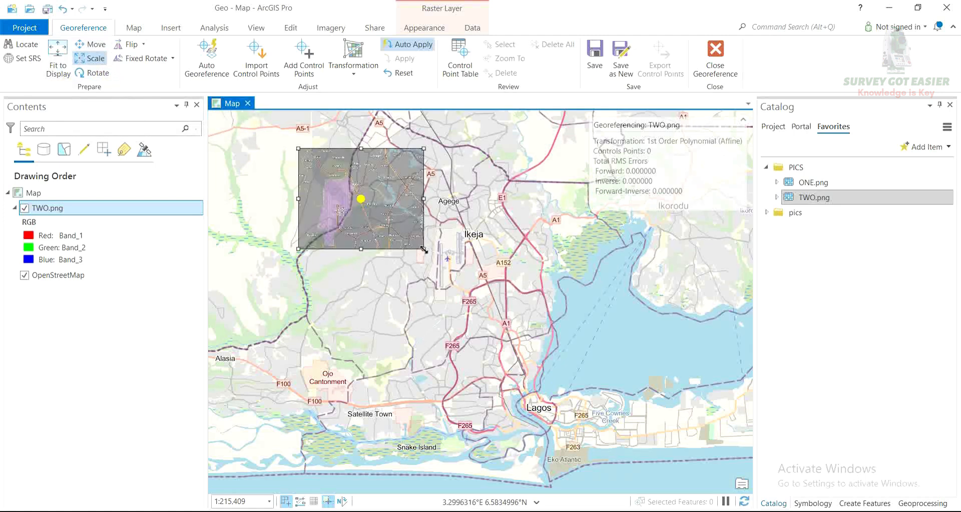
left_click_drag(424, 249, 386, 222)
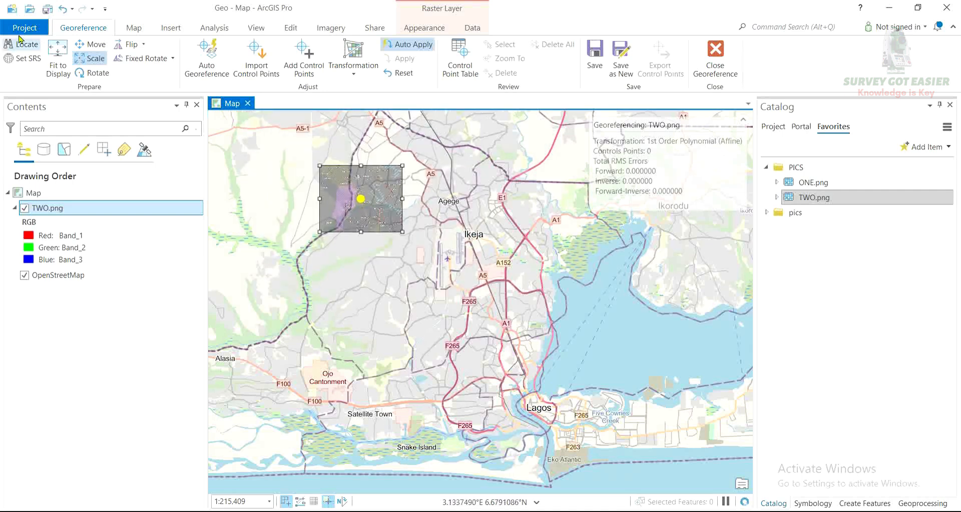
left_click(90, 44)
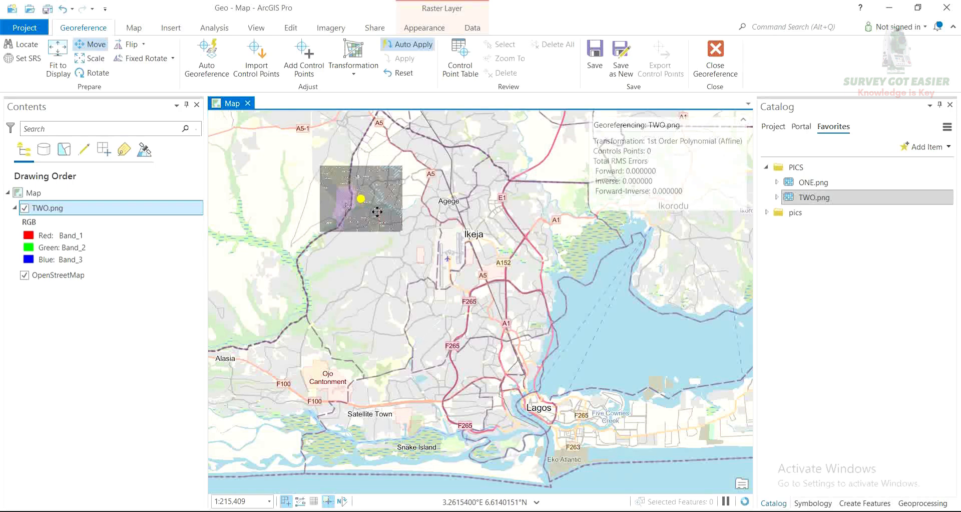
left_click_drag(376, 211, 396, 270)
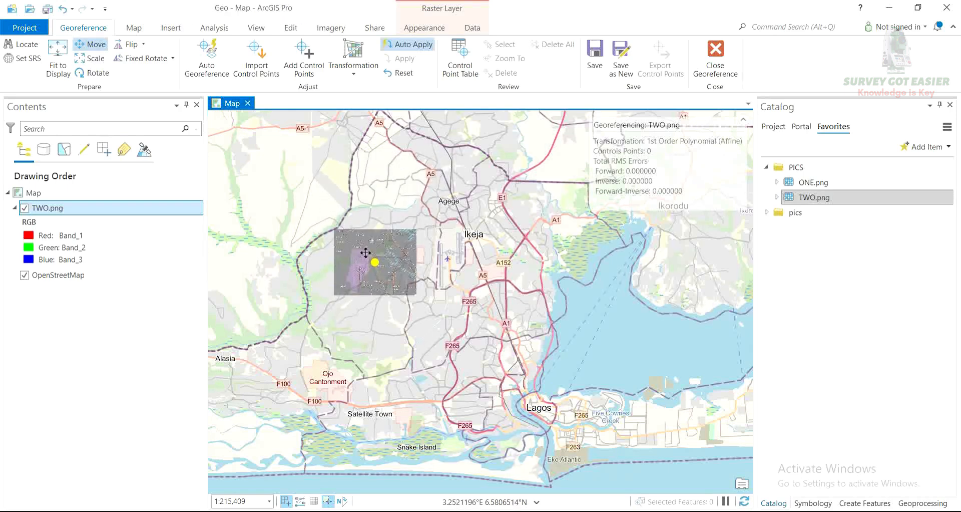
Start adding control points and set the first source point on the A5 road's dip just above Onilekere on TWO.png.
scroll(365, 252, "up", 4)
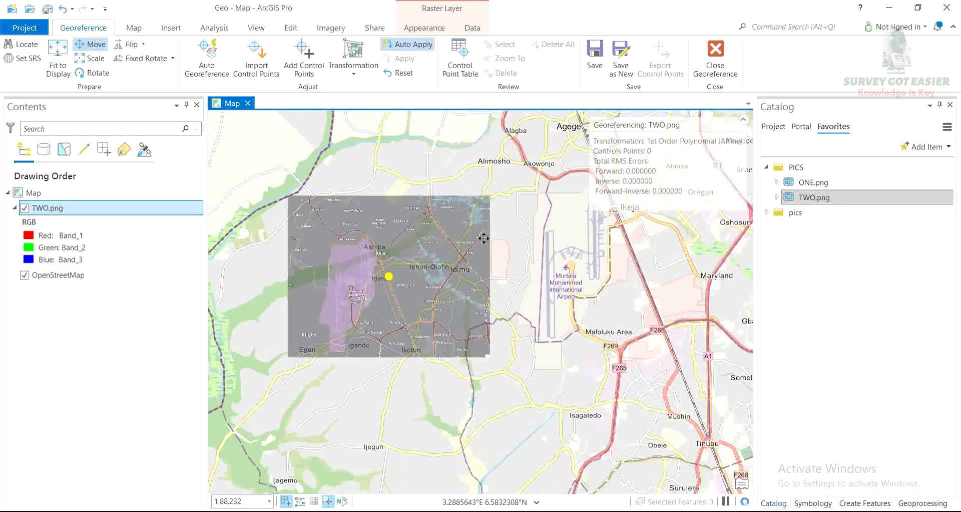
left_click_drag(484, 239, 495, 306)
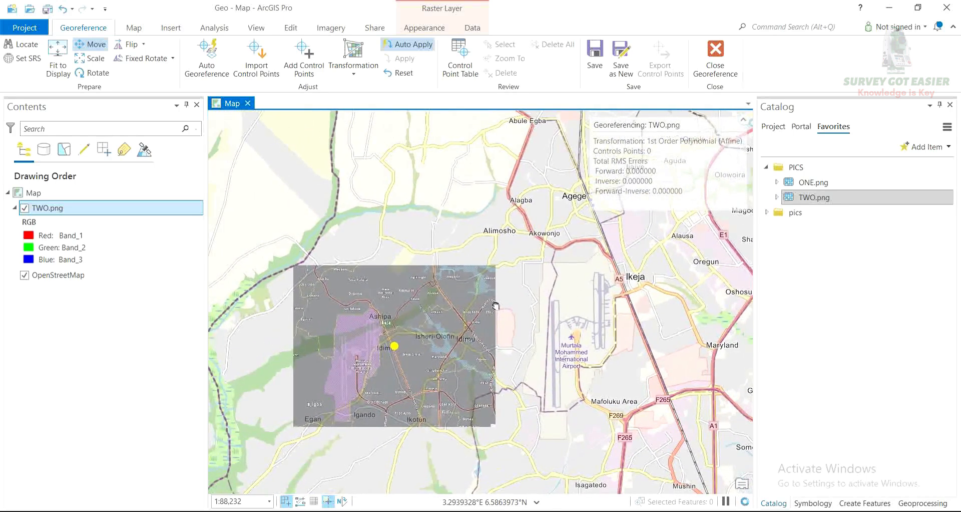
left_click(304, 56)
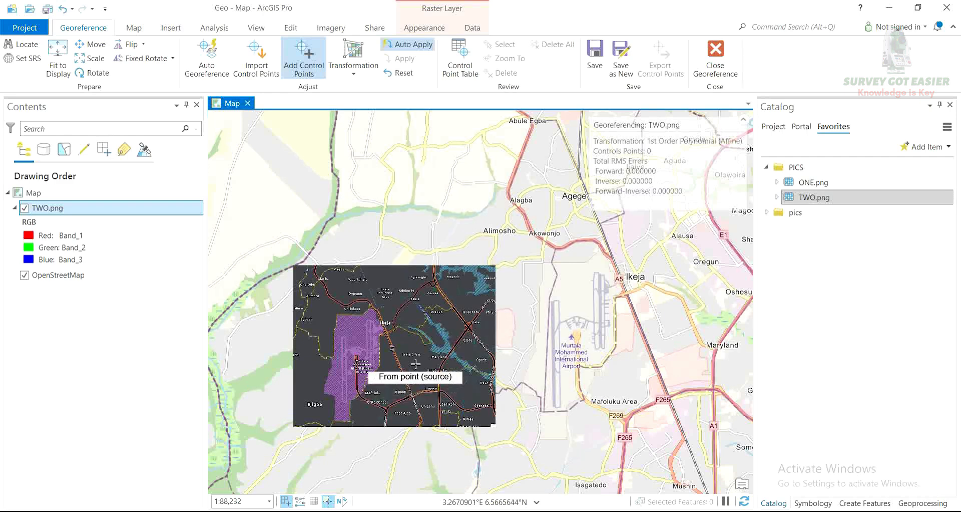
scroll(410, 361, "up", 5)
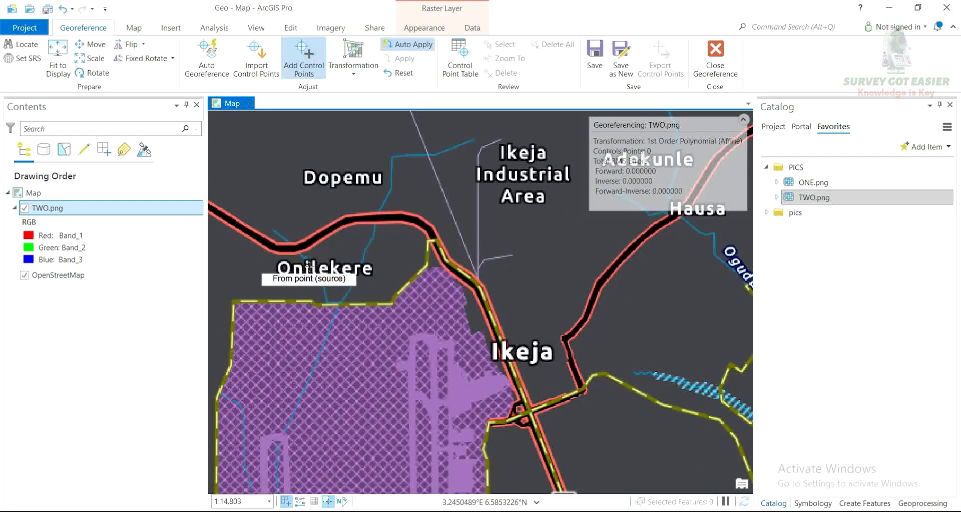
scroll(336, 256, "up", 2)
left_click(336, 257)
Place the first control point's target on the matching A5 dip southeast of Akowonjo, near Oladipupo Fafore Road, on the basemap.
scroll(344, 331, "down", 6)
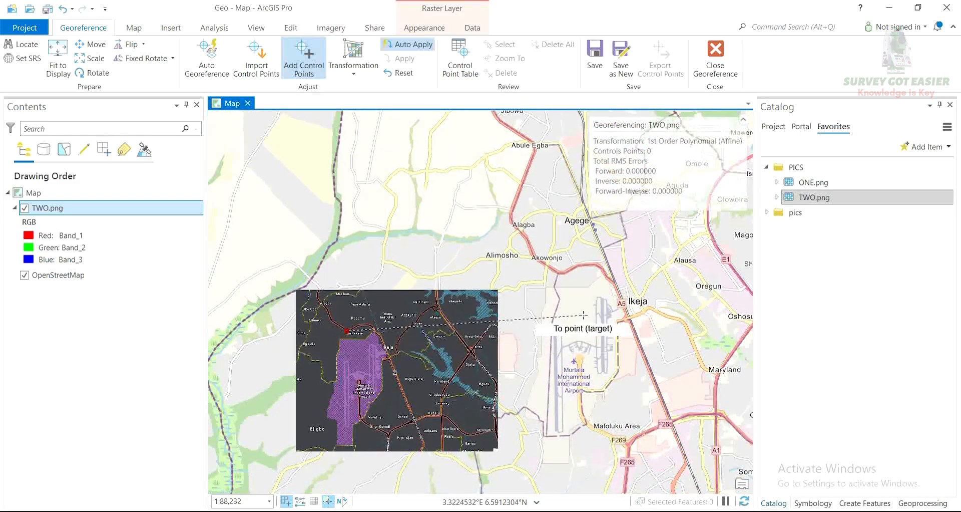
scroll(559, 272, "up", 2)
scroll(559, 272, "up", 7)
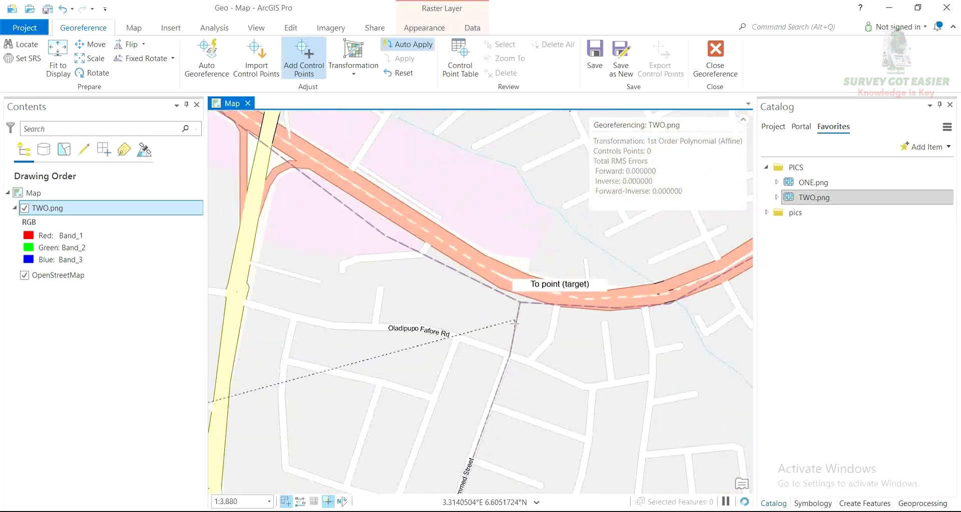
left_click(552, 305)
Set the second source point on TWO.png at the A5 bend between Onilekere and Dopemu, just west of the stream crossing.
scroll(461, 276, "down", 5)
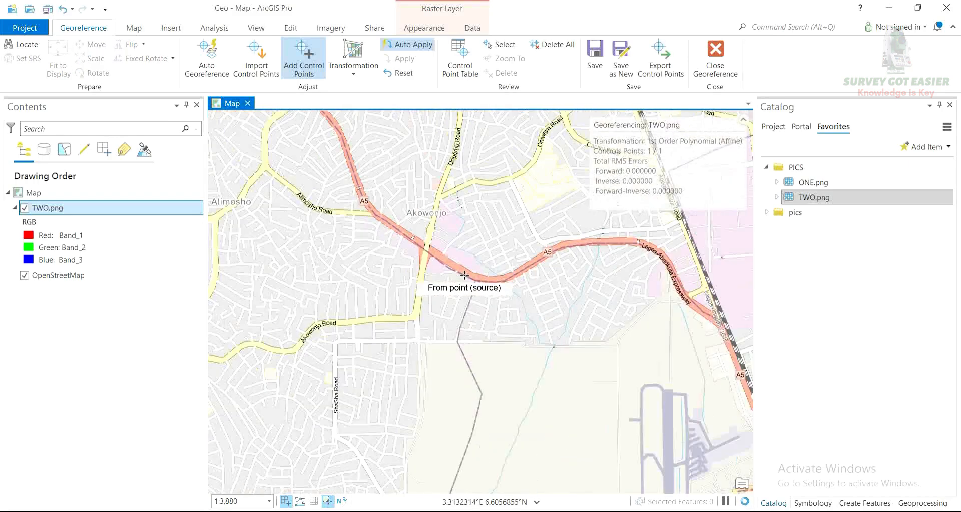
scroll(465, 276, "down", 3)
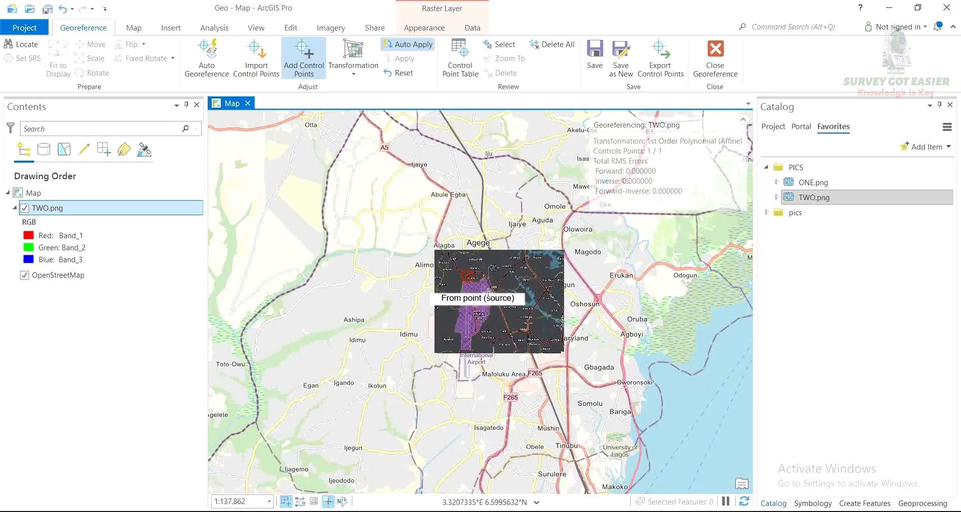
scroll(486, 281, "up", 8)
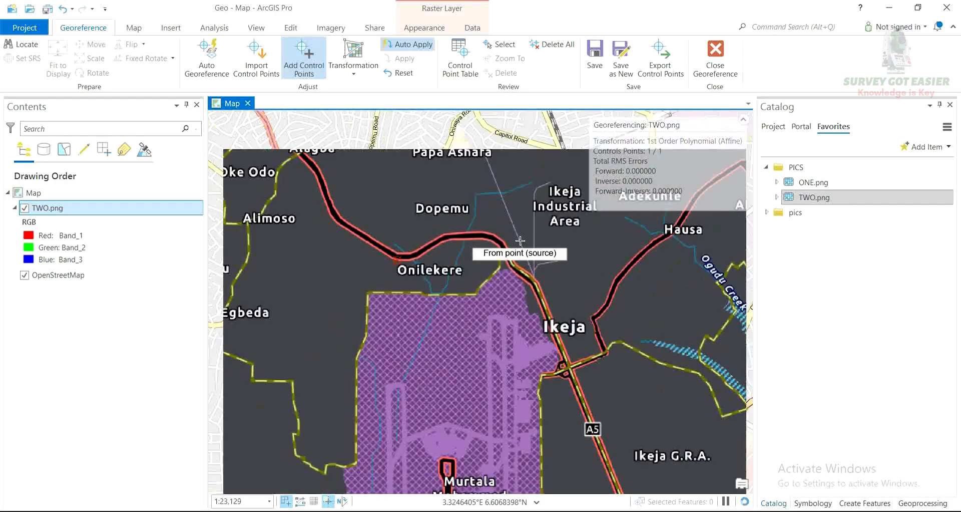
scroll(374, 292, "down", 3)
scroll(388, 269, "up", 4)
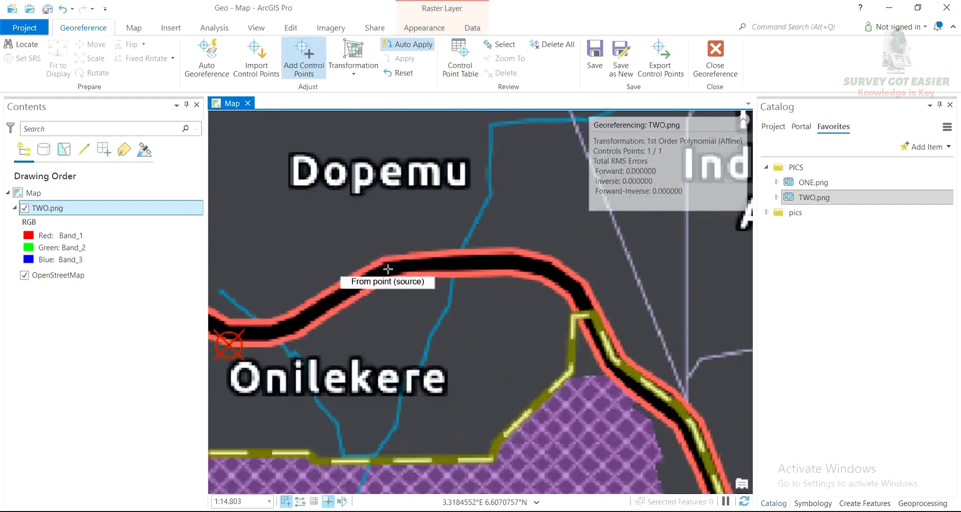
Hide TWO.png, place the second control point's target on the matching A5 bend near Onilekere Street, and show the image again.
scroll(415, 236, "down", 8)
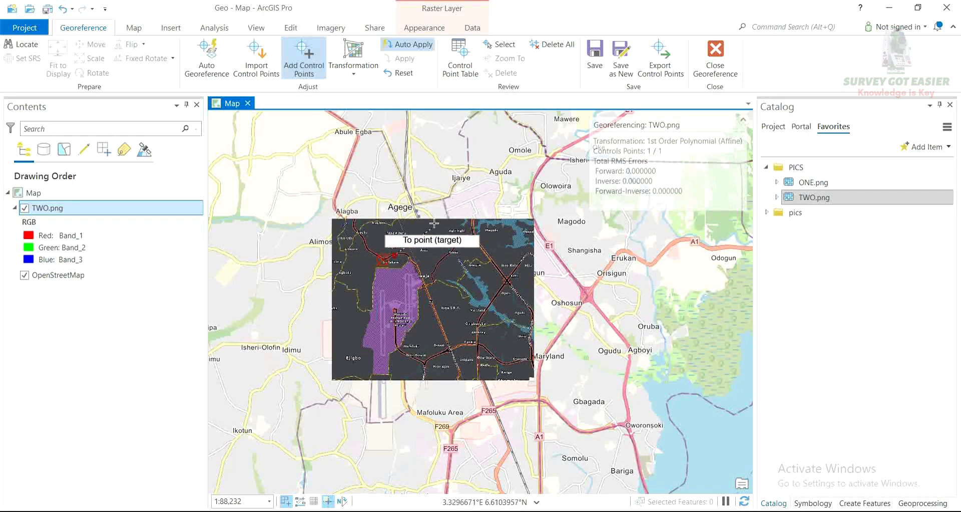
scroll(440, 183, "up", 2)
scroll(495, 213, "down", 2)
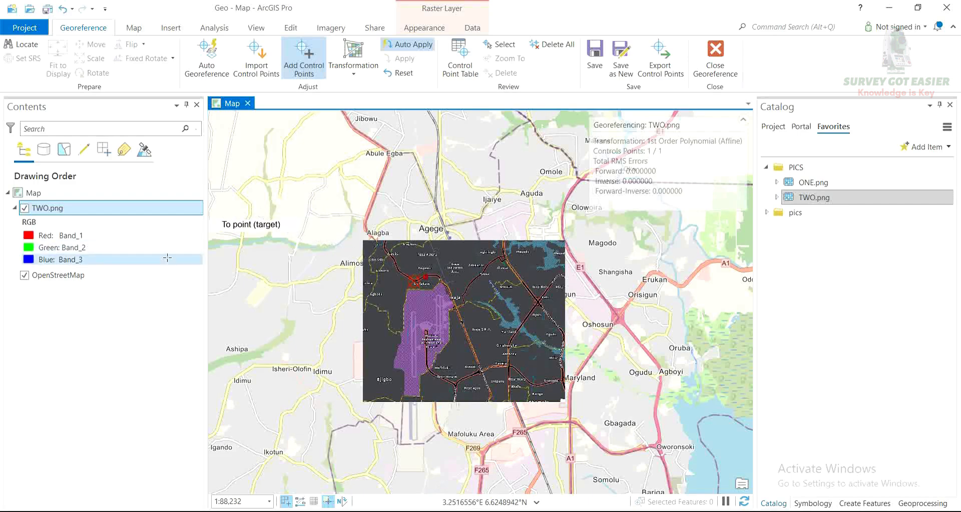
left_click(24, 209)
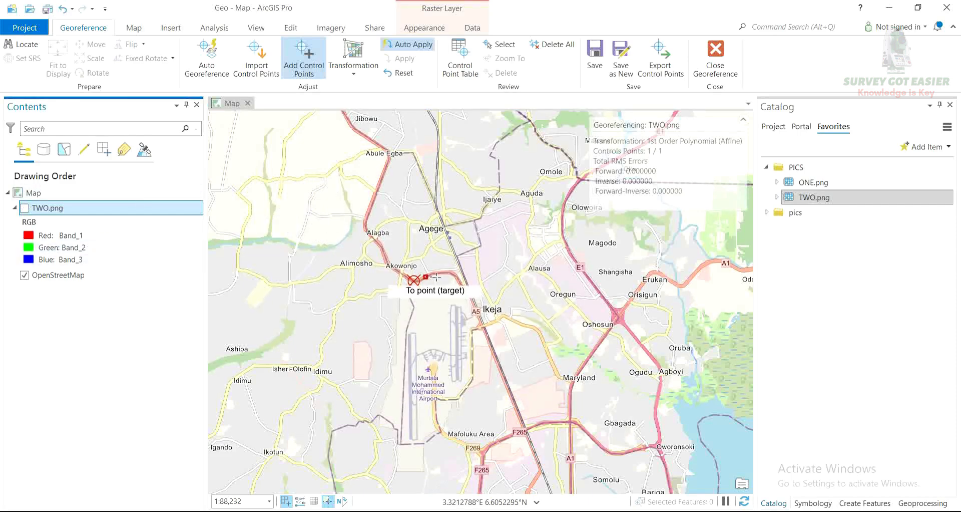
scroll(442, 272, "up", 5)
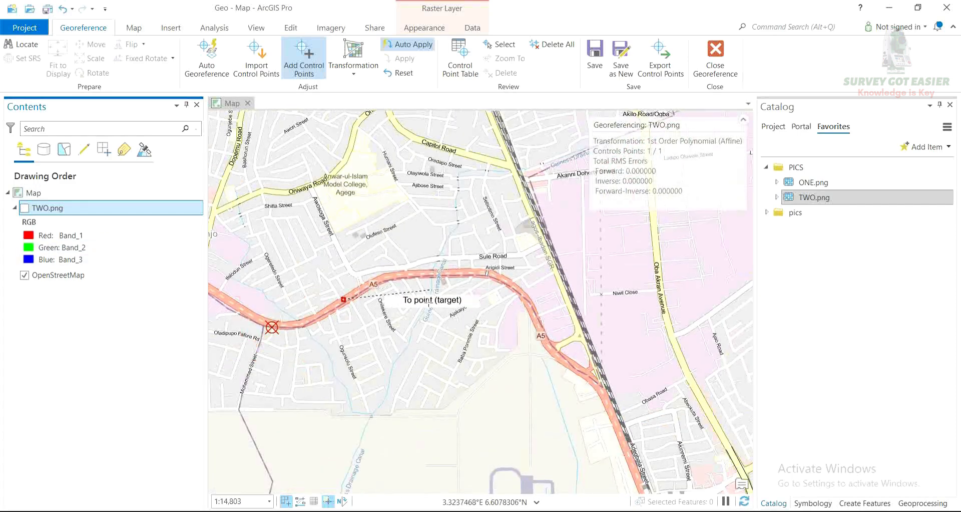
scroll(374, 295, "up", 2)
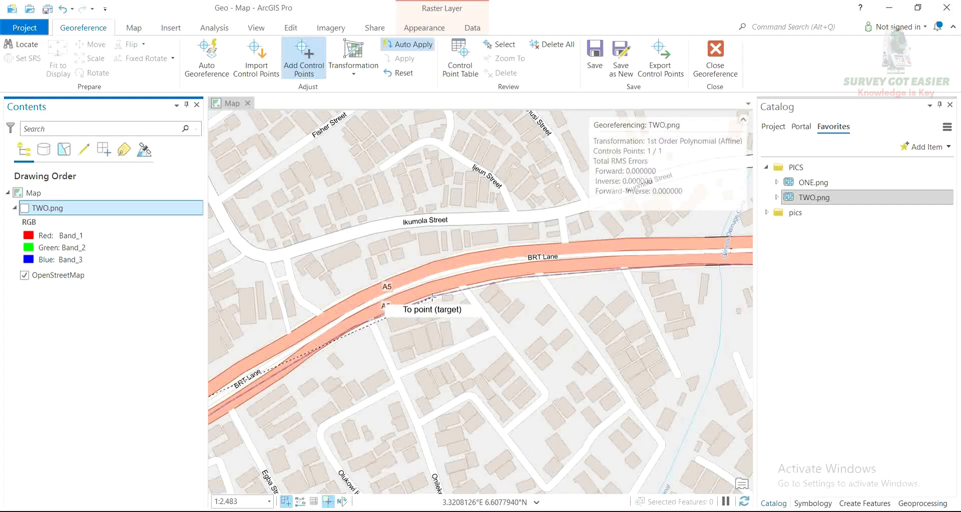
left_click(431, 300)
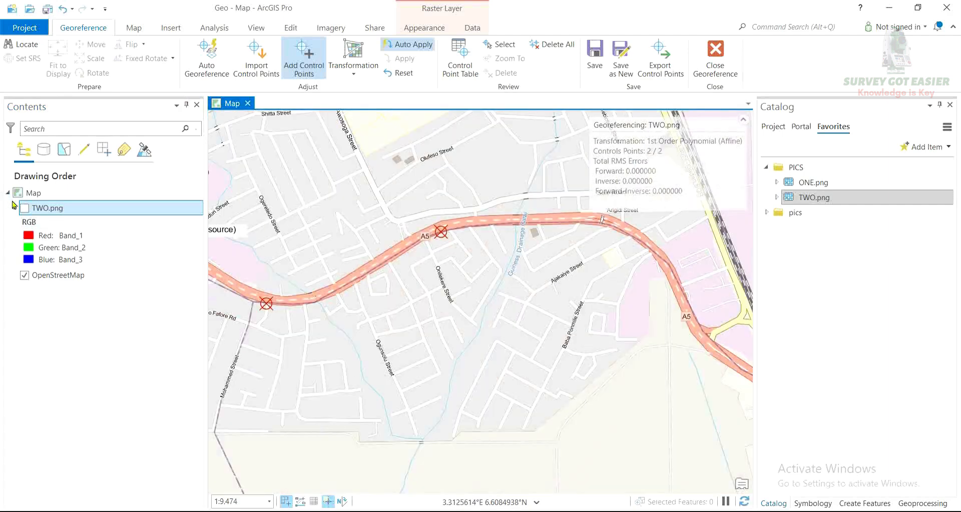
left_click(25, 210)
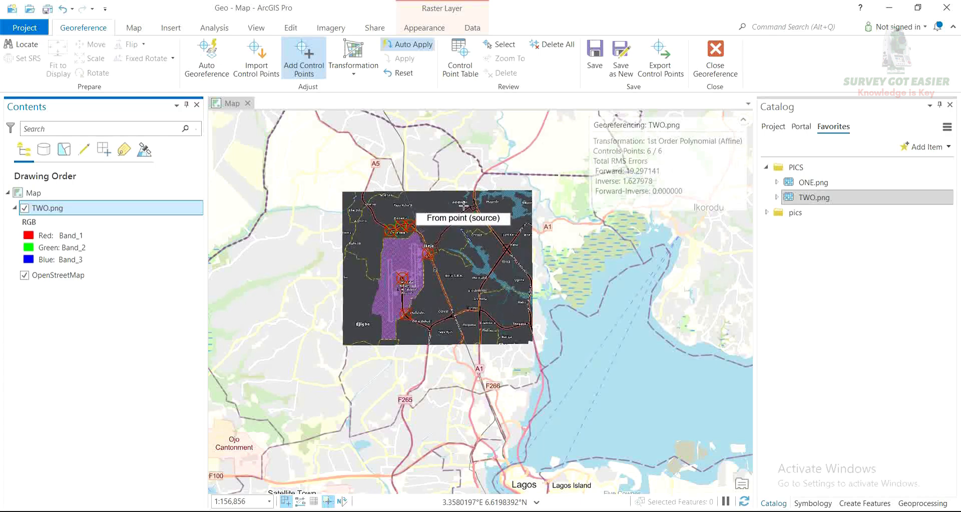
Turn off Auto Apply and toggle TWO.png's visibility to compare it with the basemap, leaving the image hidden.
left_click(397, 47)
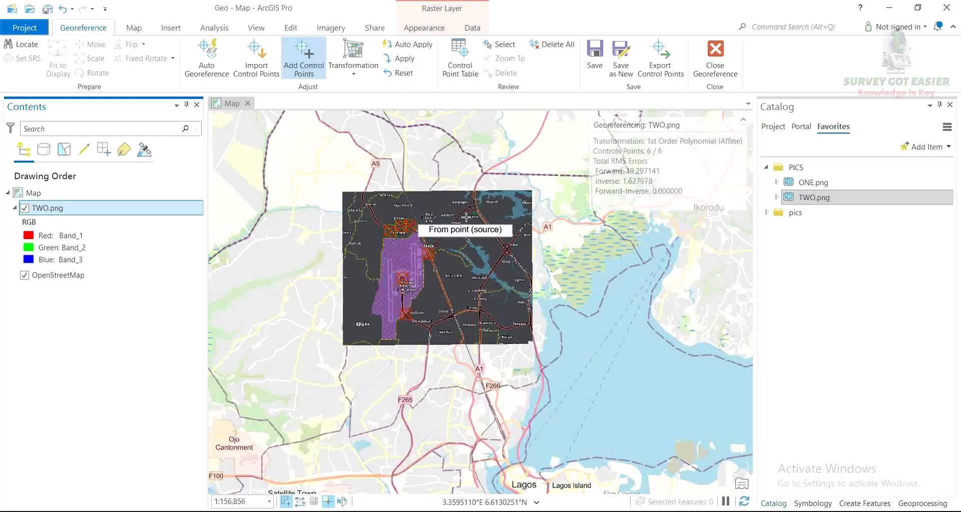
scroll(380, 210, "up", 2)
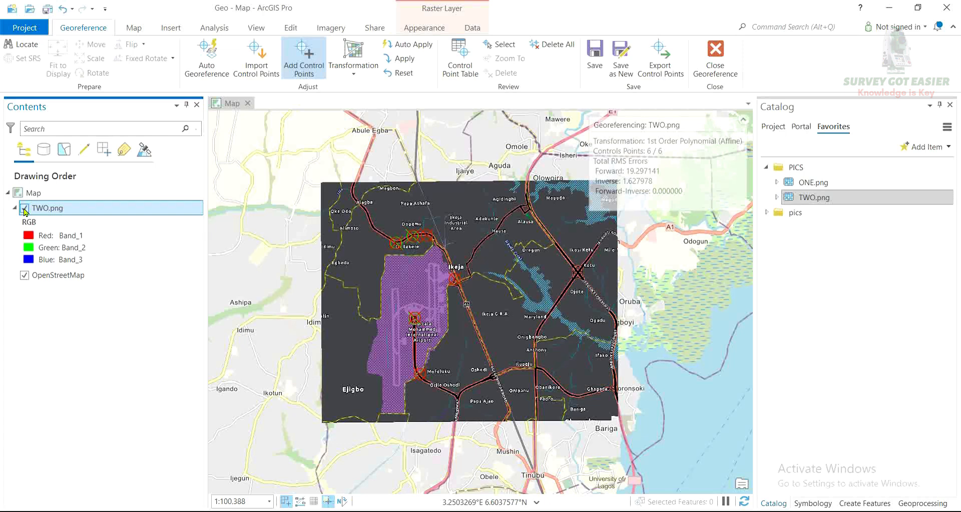
left_click(24, 209)
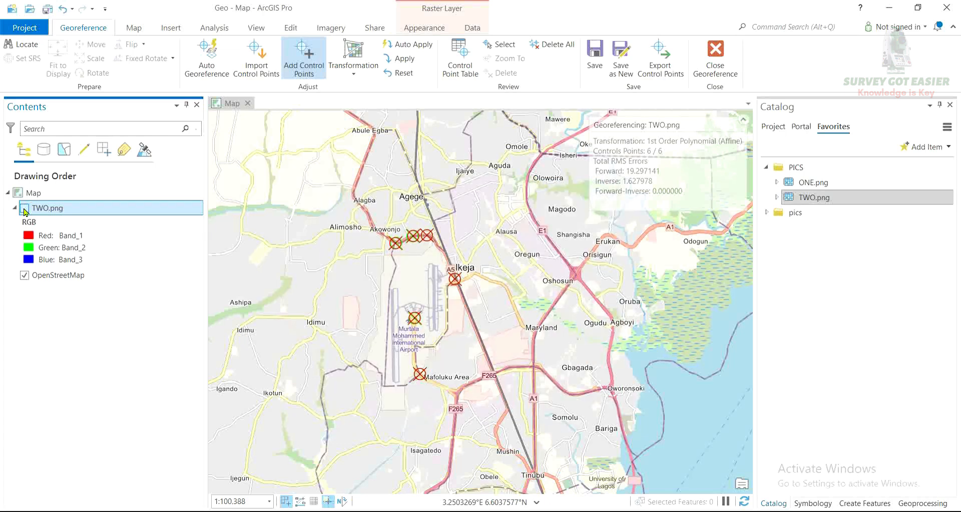
left_click(24, 208)
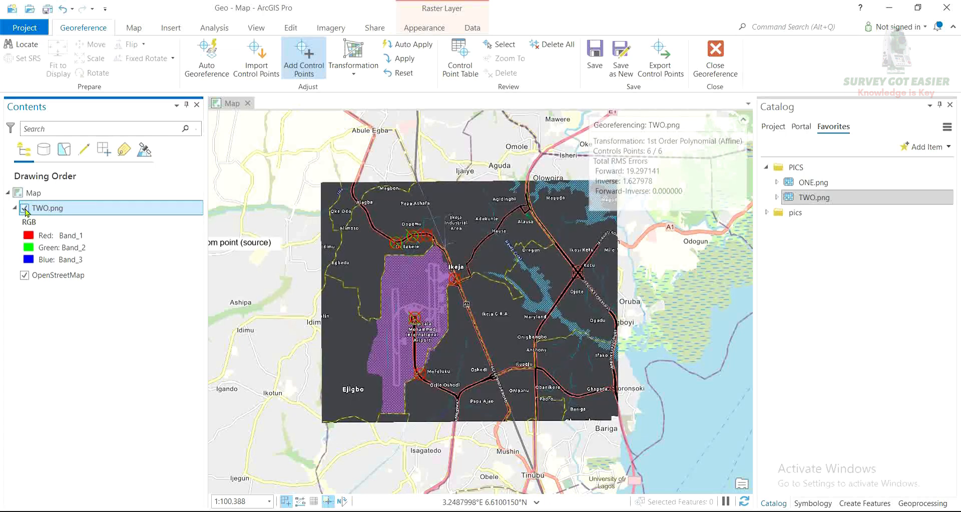
left_click(24, 208)
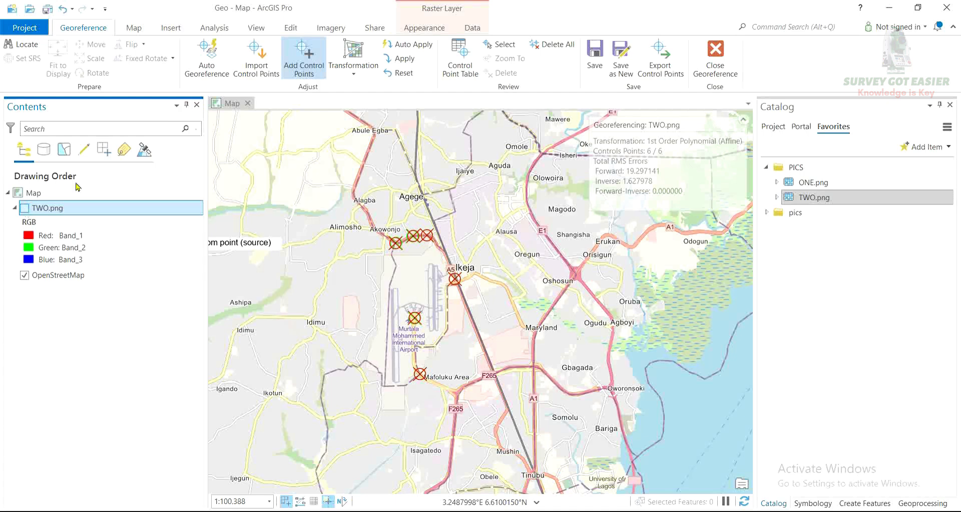
Open the control point table, choose 1st Order Polynomial (Affine) as the transformation, and review the control points' residuals.
left_click(459, 69)
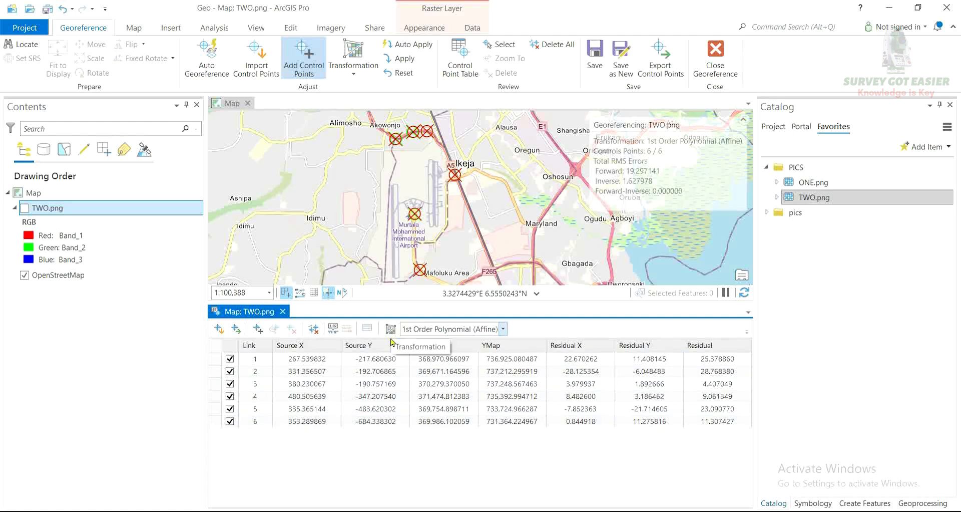
left_click(504, 329)
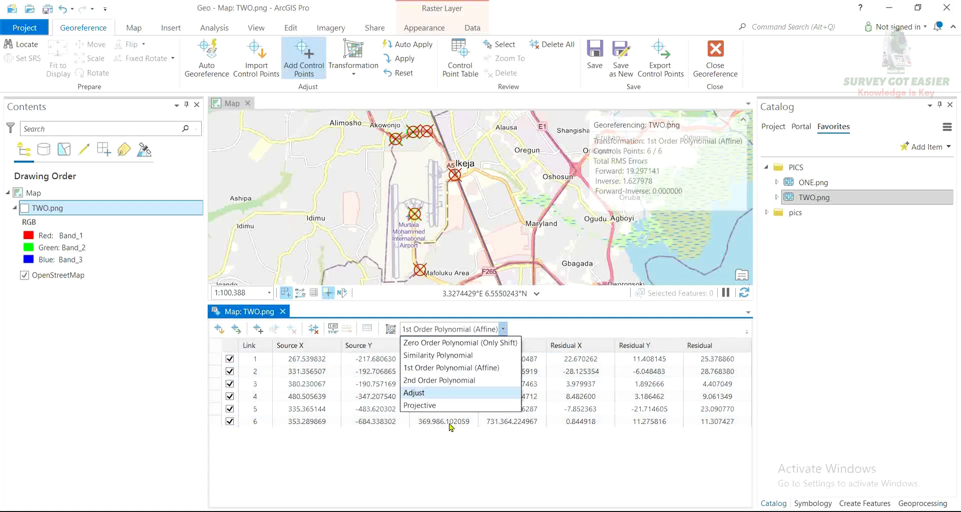
left_click(449, 372)
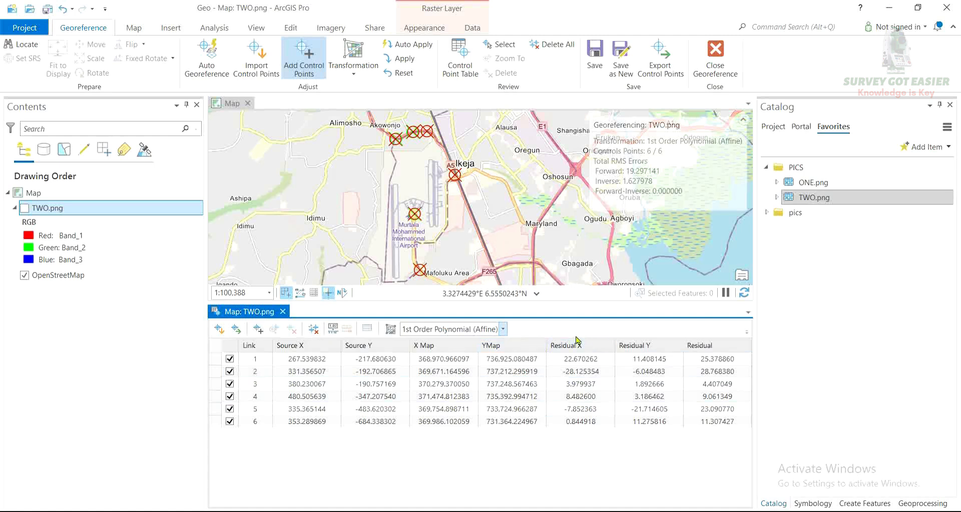
left_click(594, 420)
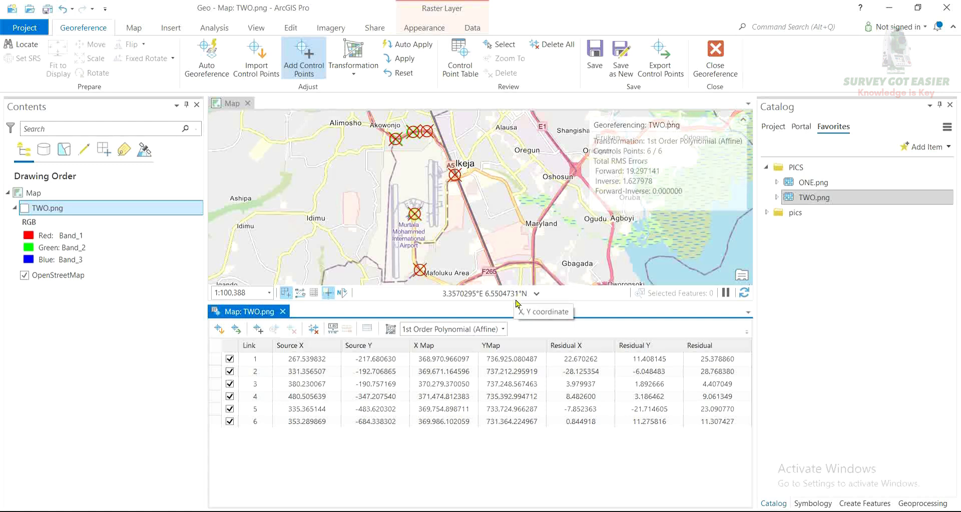
left_click(517, 303)
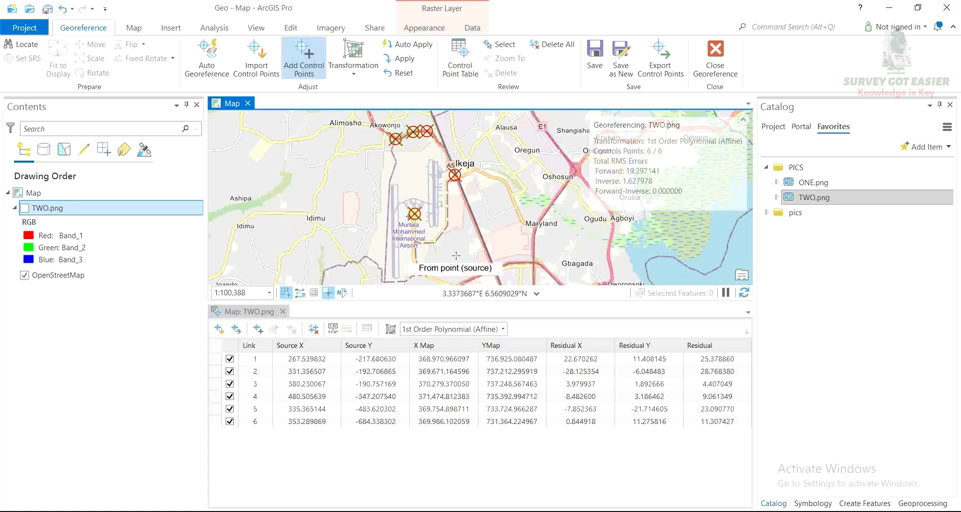